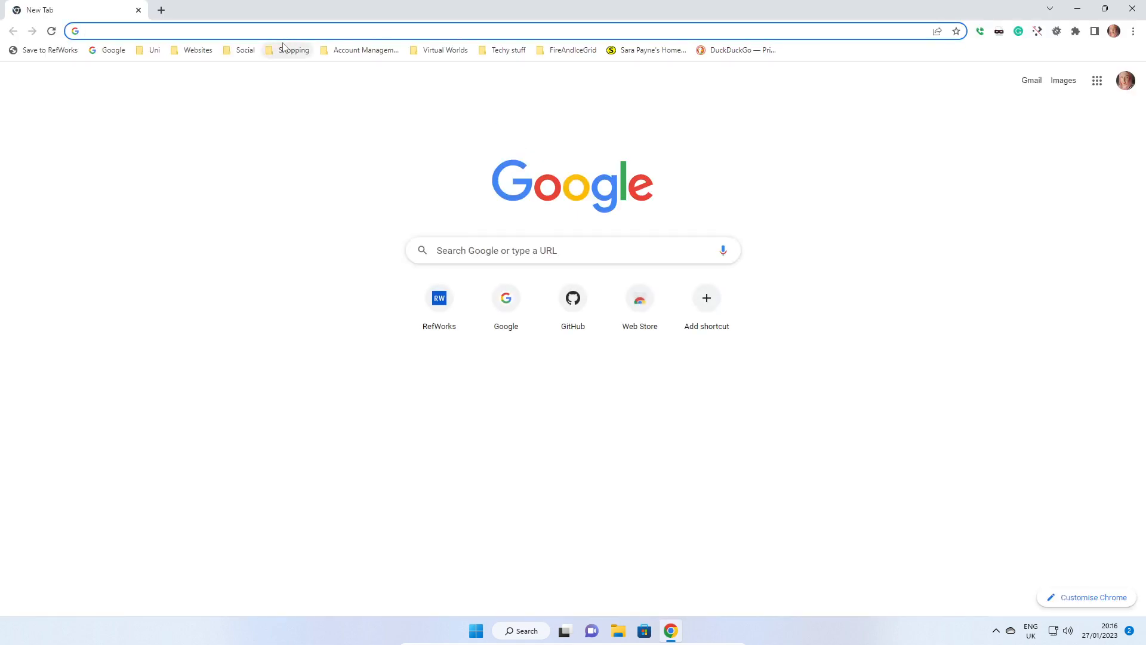
Go to python.org, download the Python 3.11.1 installer for Windows and launch it
type("python.org")
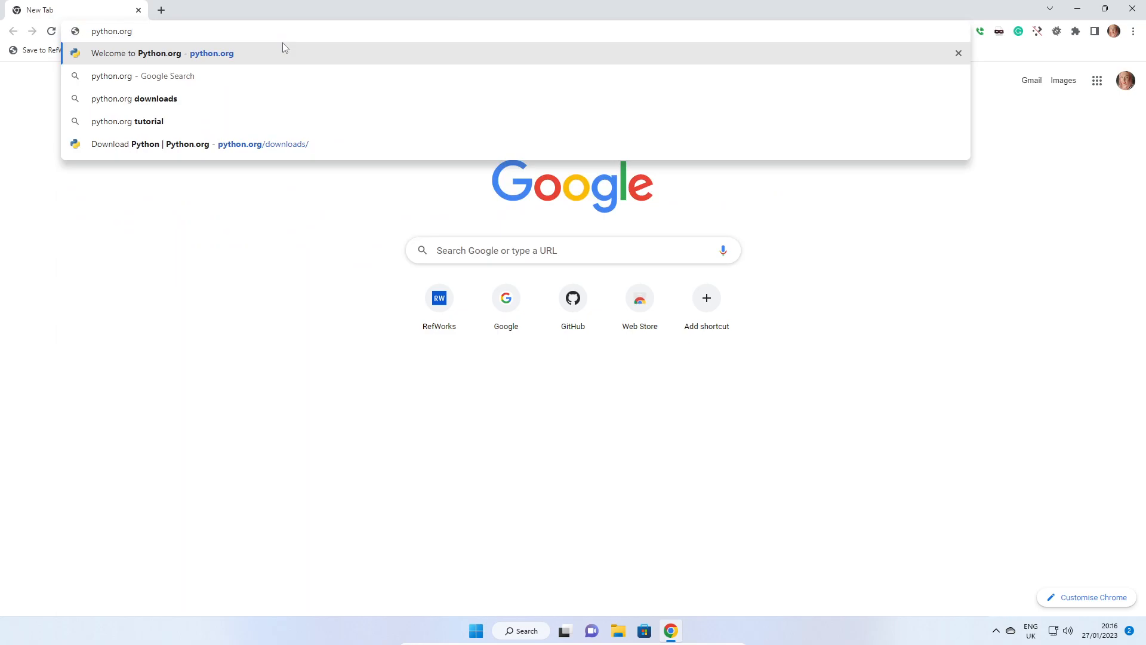
key("Return")
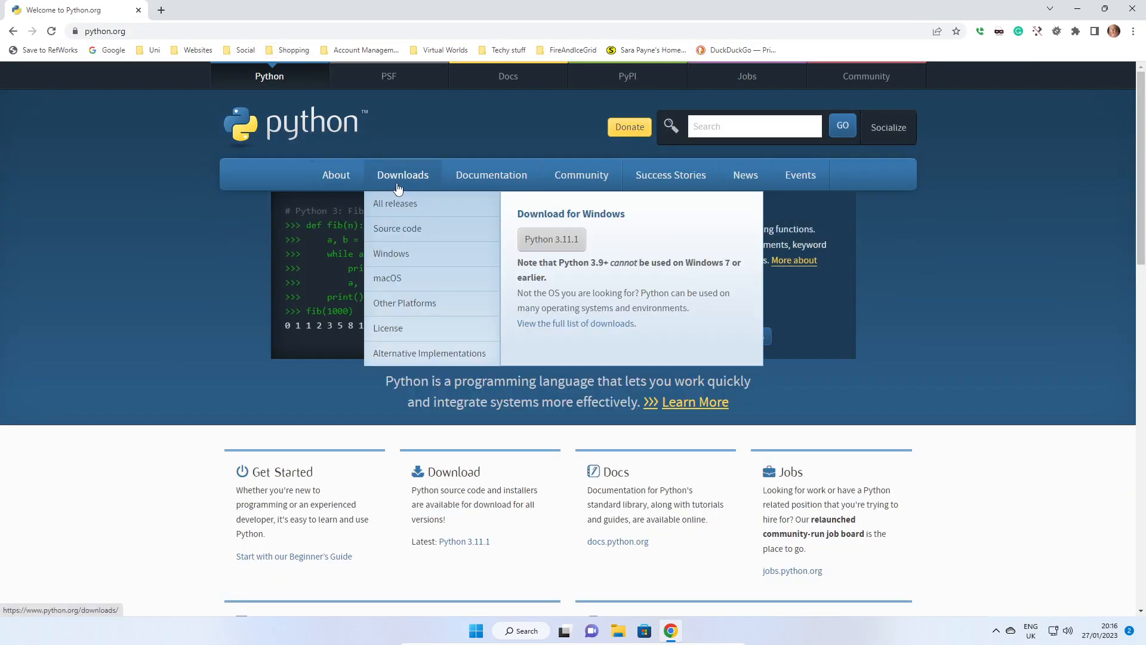
left_click(399, 187)
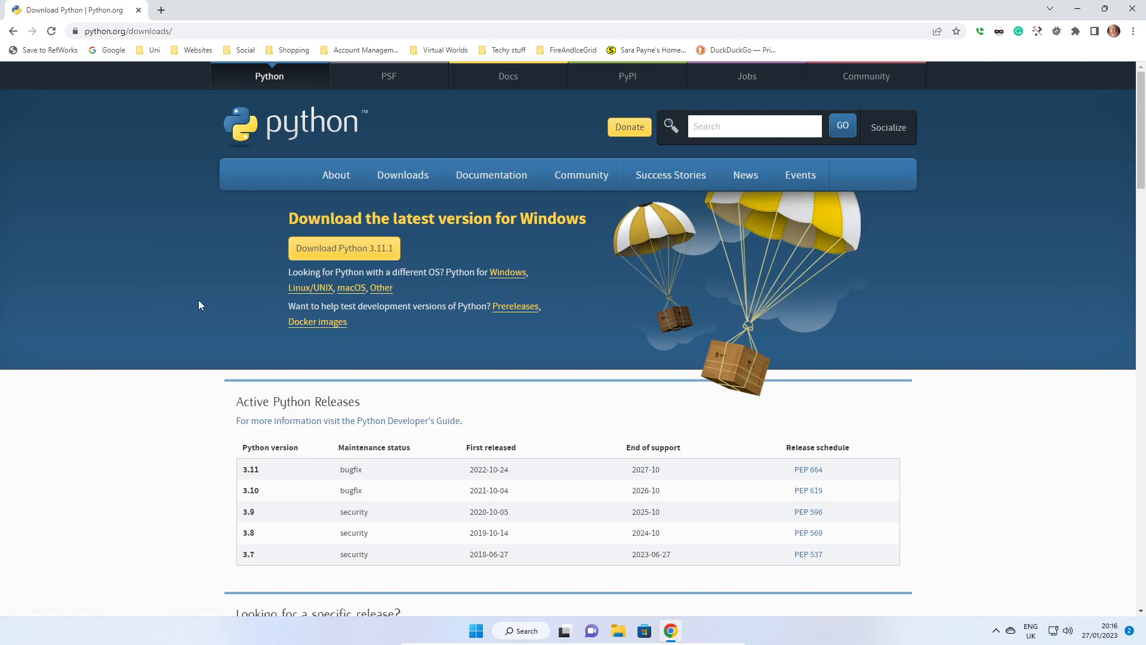
left_click(333, 253)
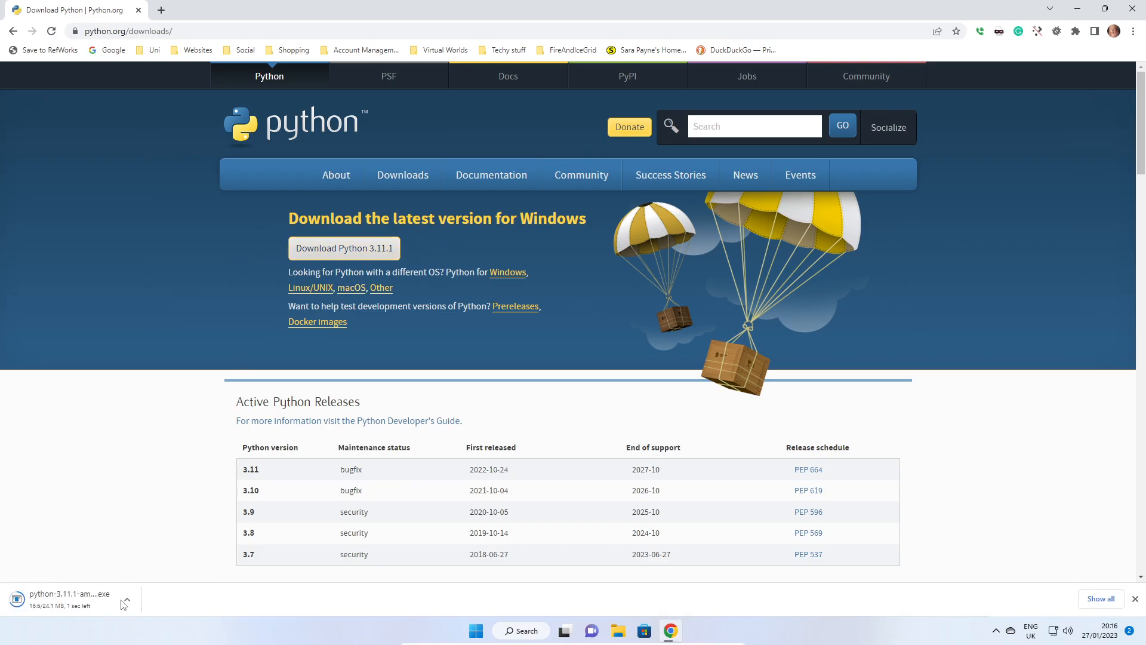
left_click(59, 613)
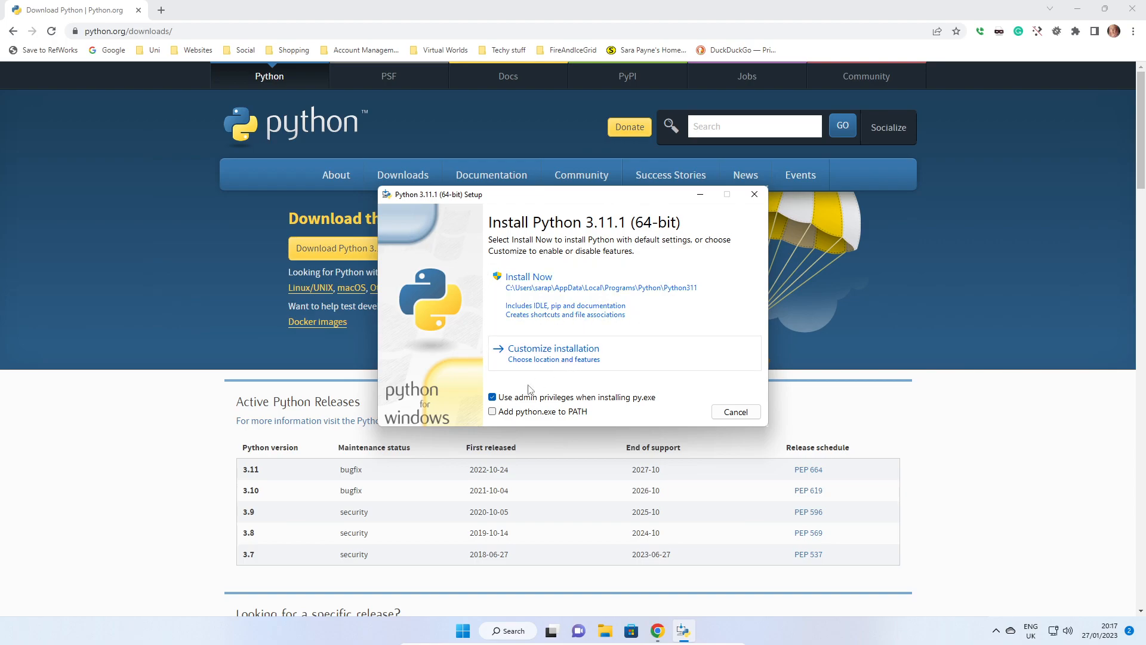
Enable adding python.exe to PATH and begin a customized installation, keeping all the optional features selected
left_click(493, 412)
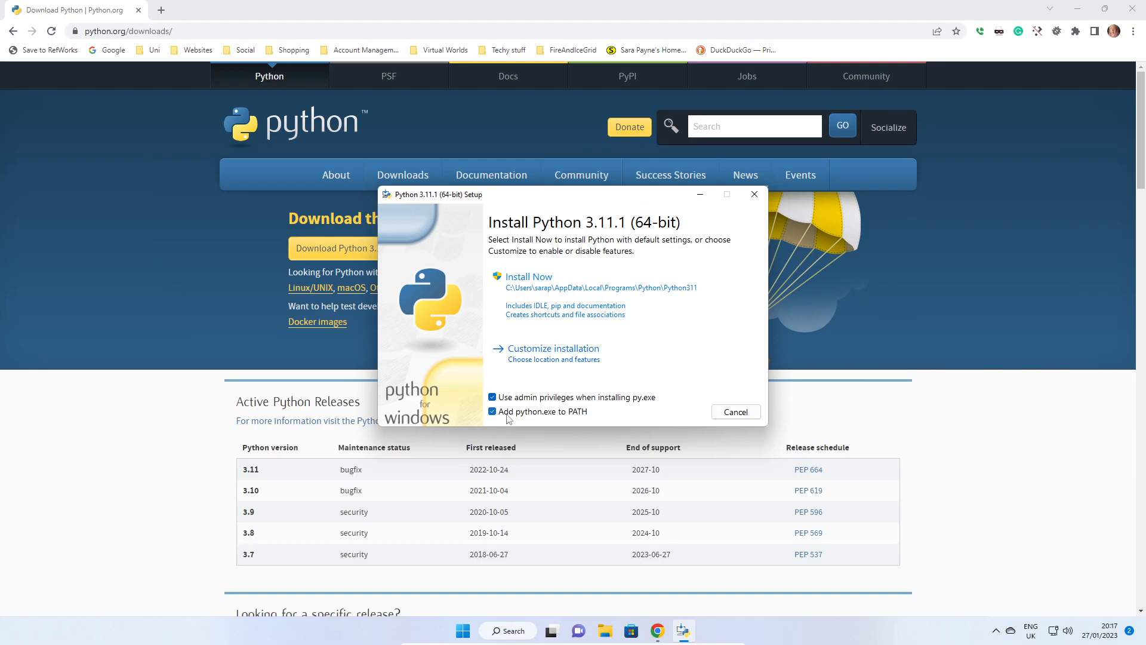
left_click(543, 357)
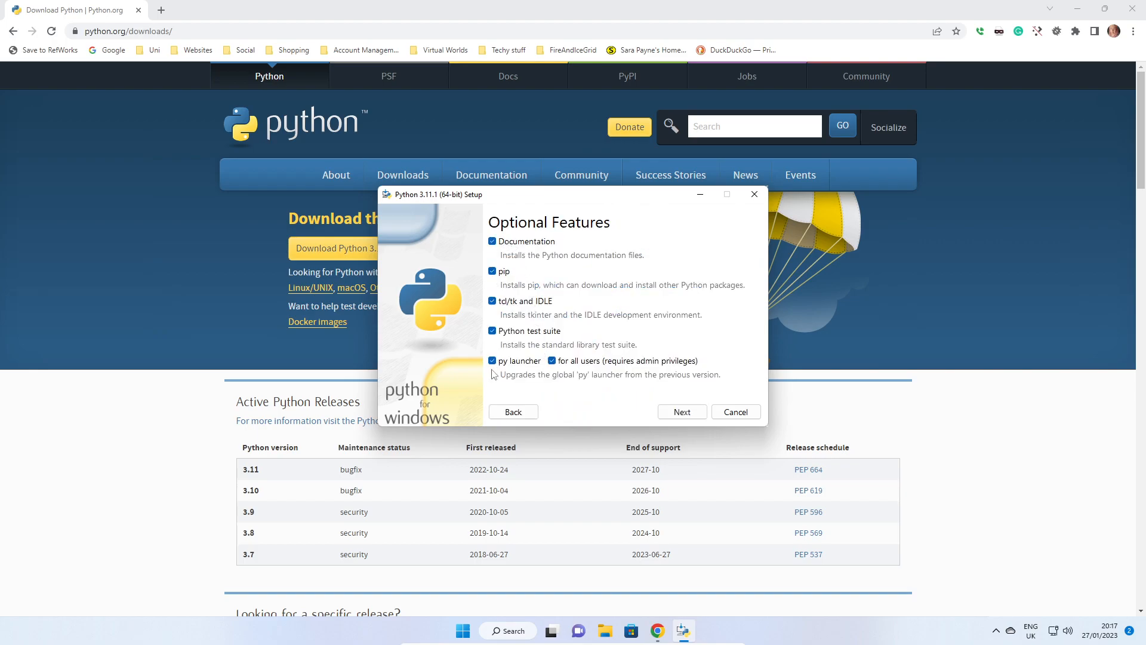
left_click(681, 412)
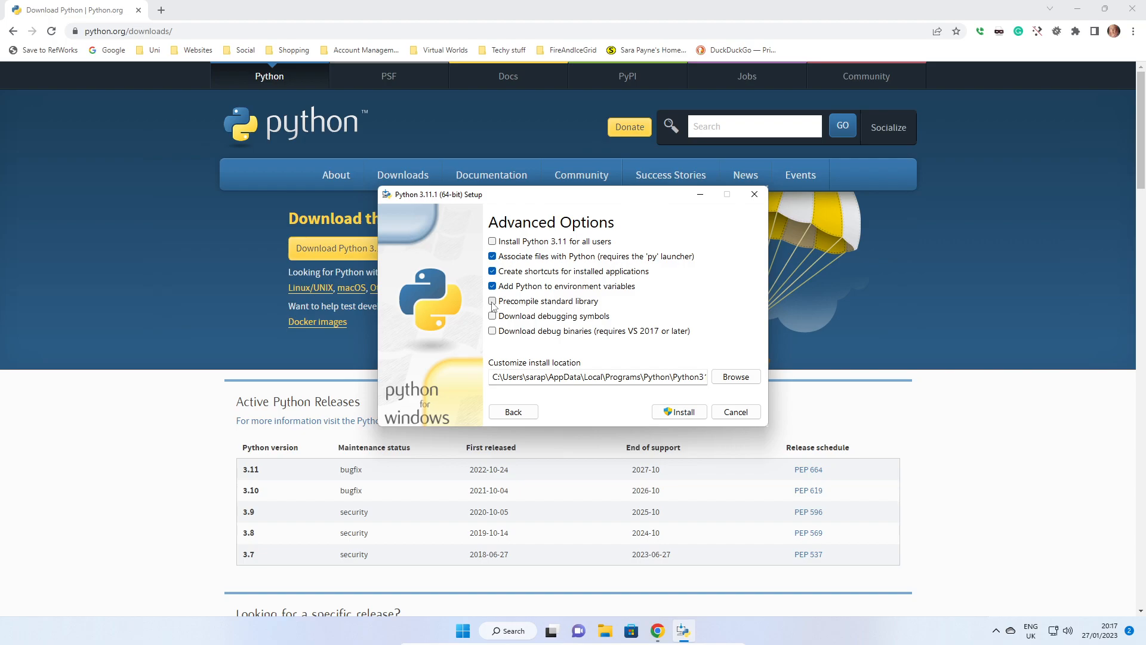
Install Python 3.11 for all users with debugging symbols, and allow the installer to make changes to the device
left_click(493, 241)
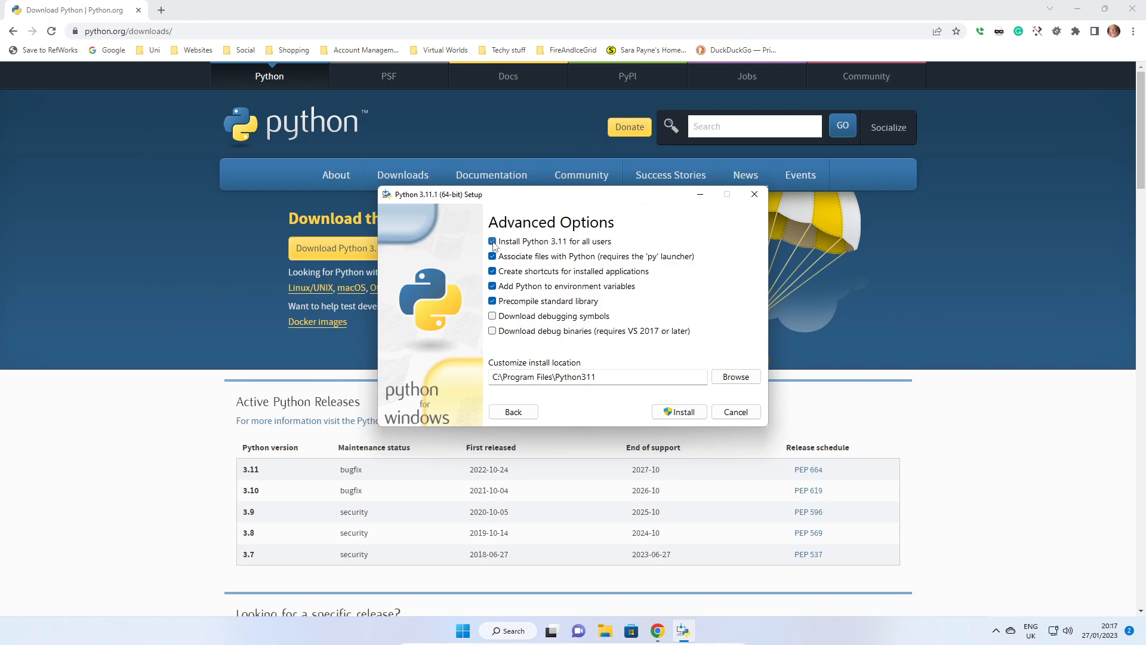
left_click(493, 319)
left_click(692, 417)
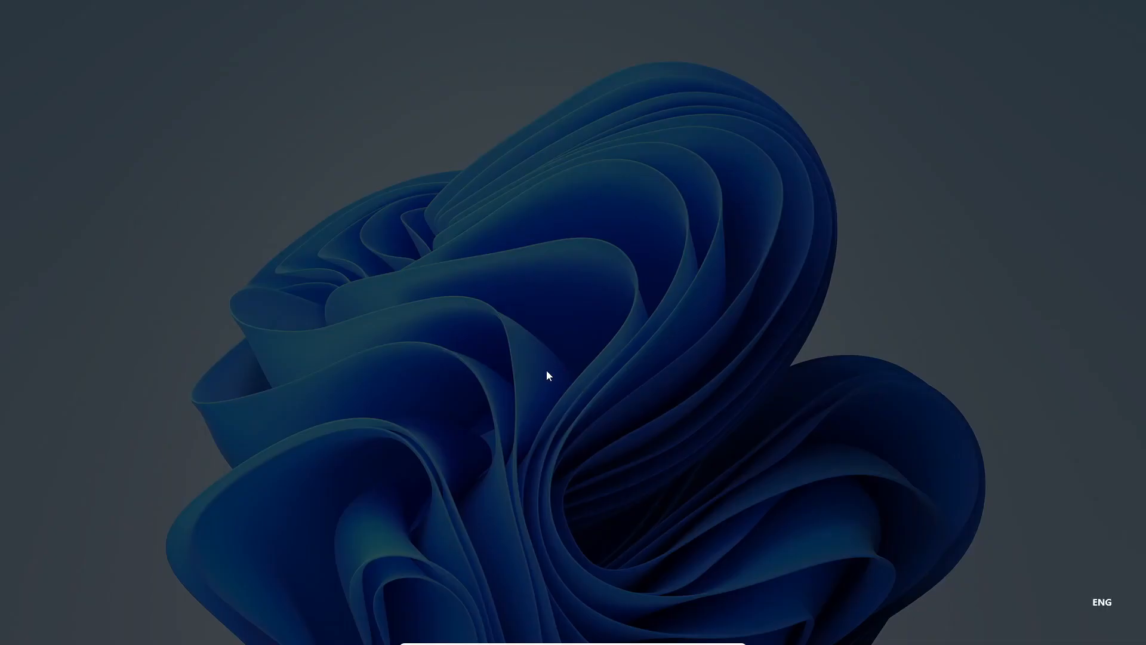
left_click(515, 412)
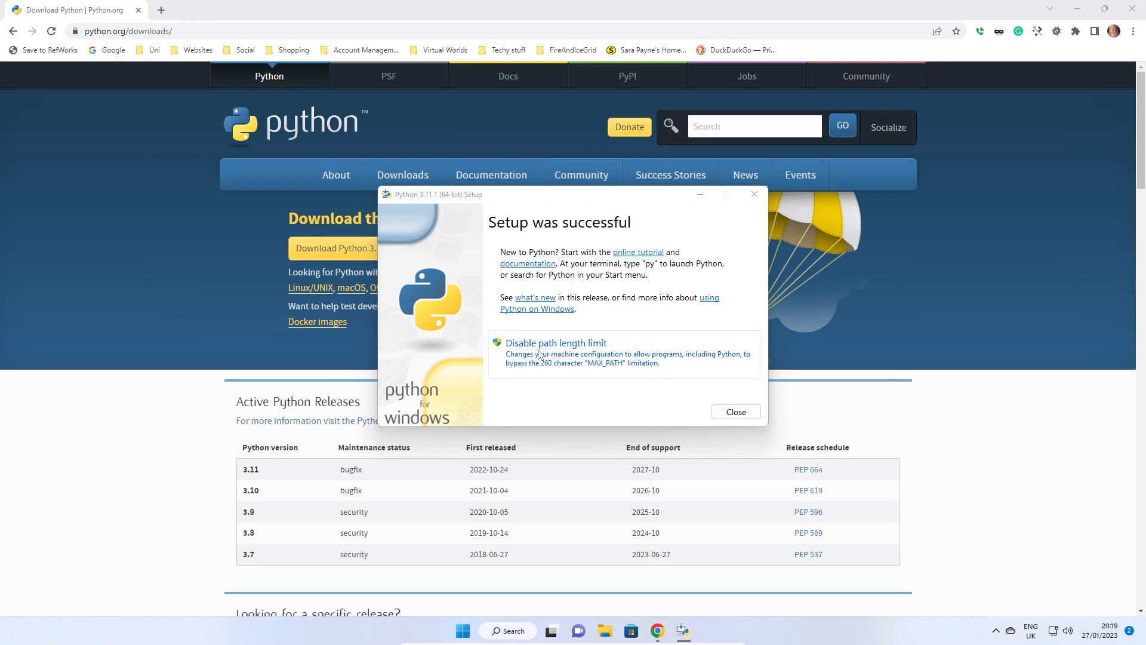
Disable the path length limit with administrator approval, and close the Python setup and the browser
left_click(621, 367)
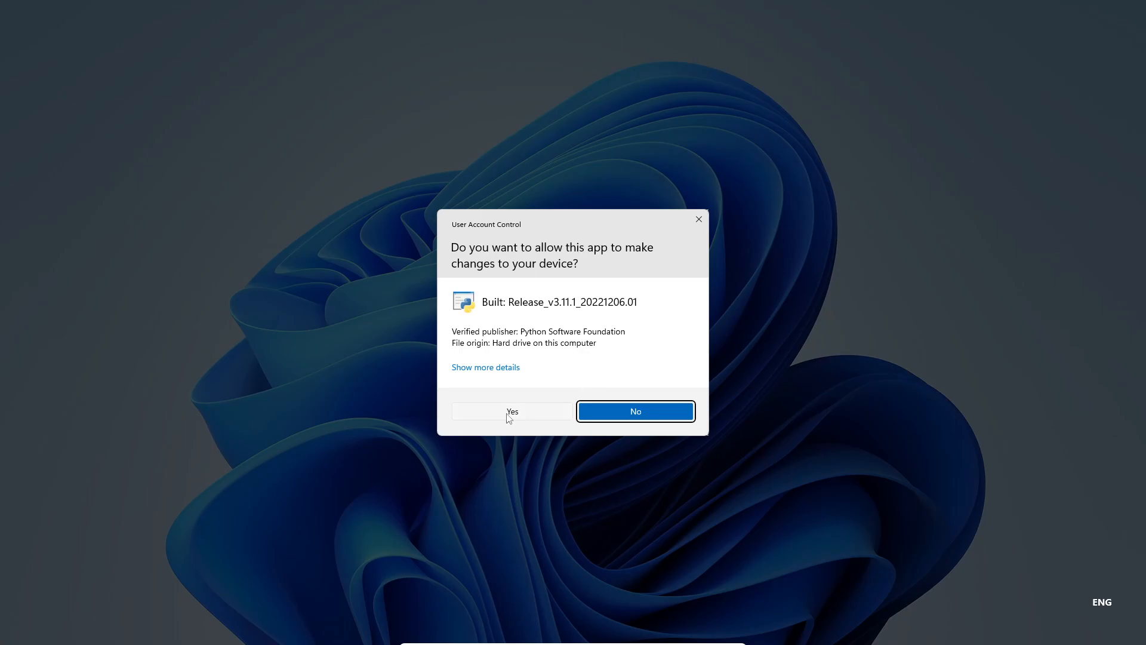
left_click(509, 414)
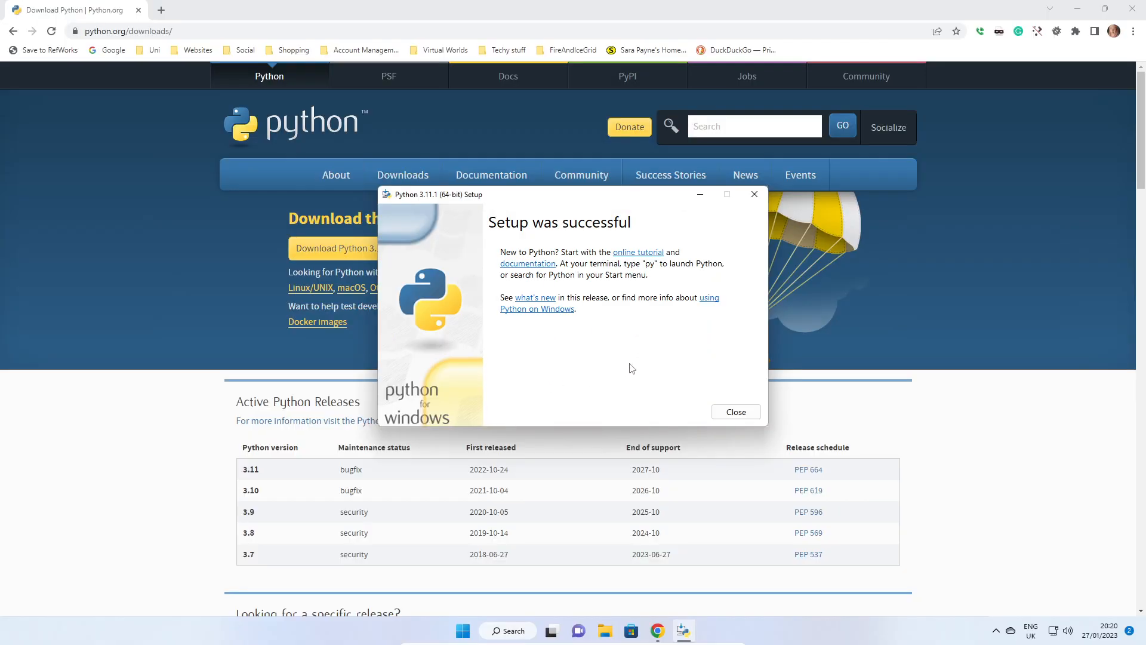
left_click(735, 414)
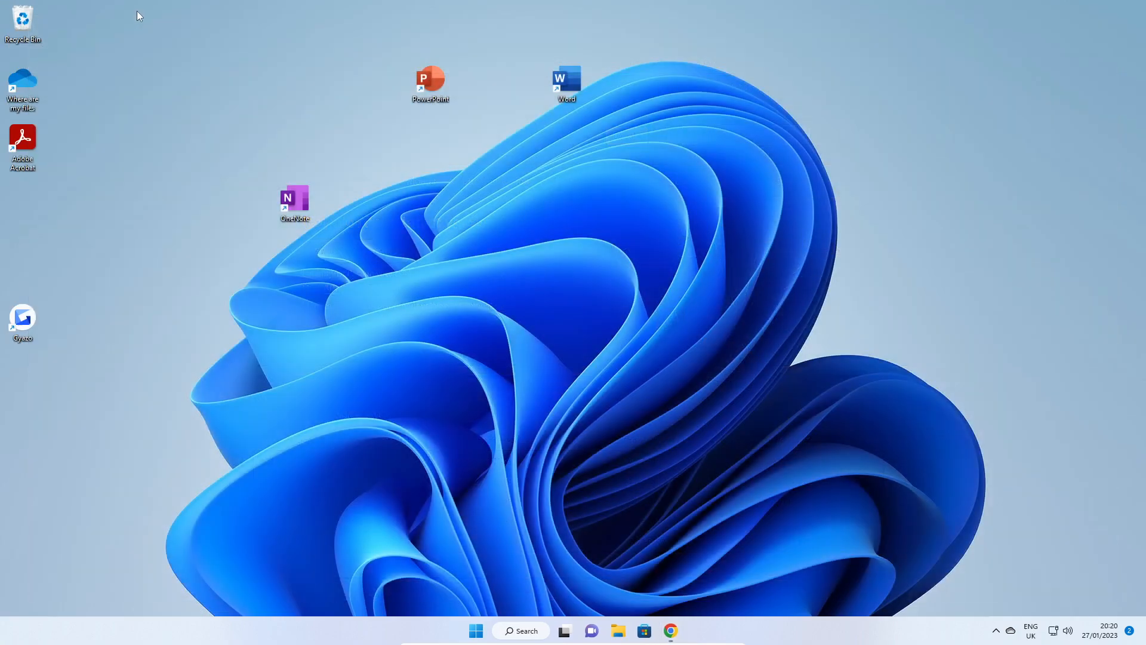
left_click(139, 10)
Search Windows for idle and launch IDLE (Python 3.9 64-bit)
left_click(477, 637)
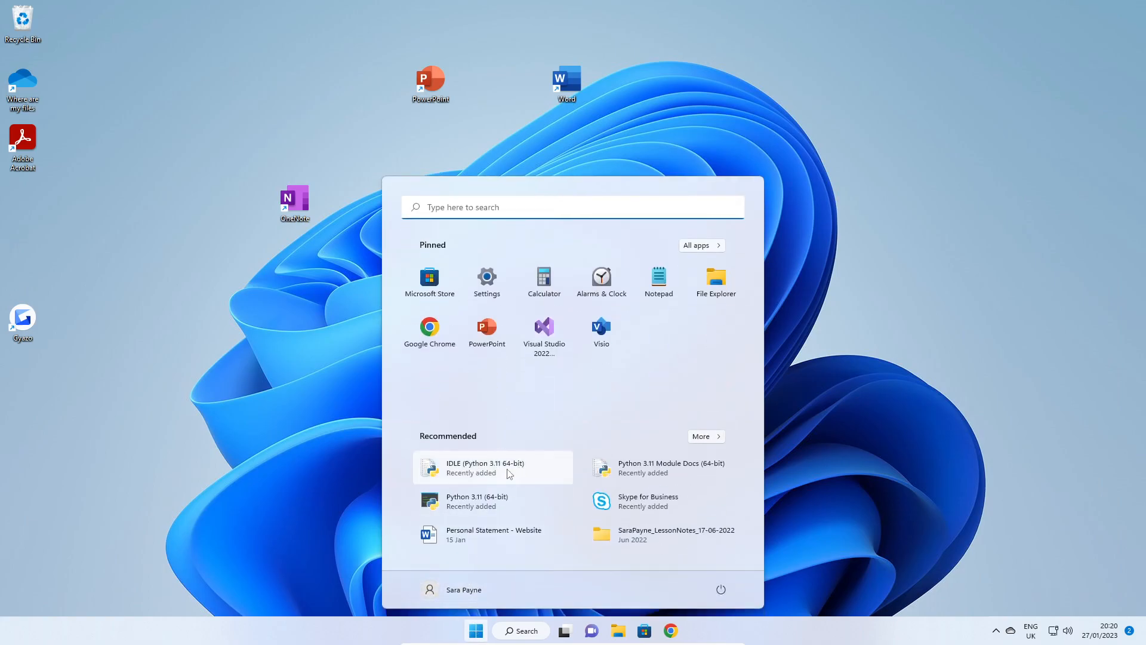
type("i")
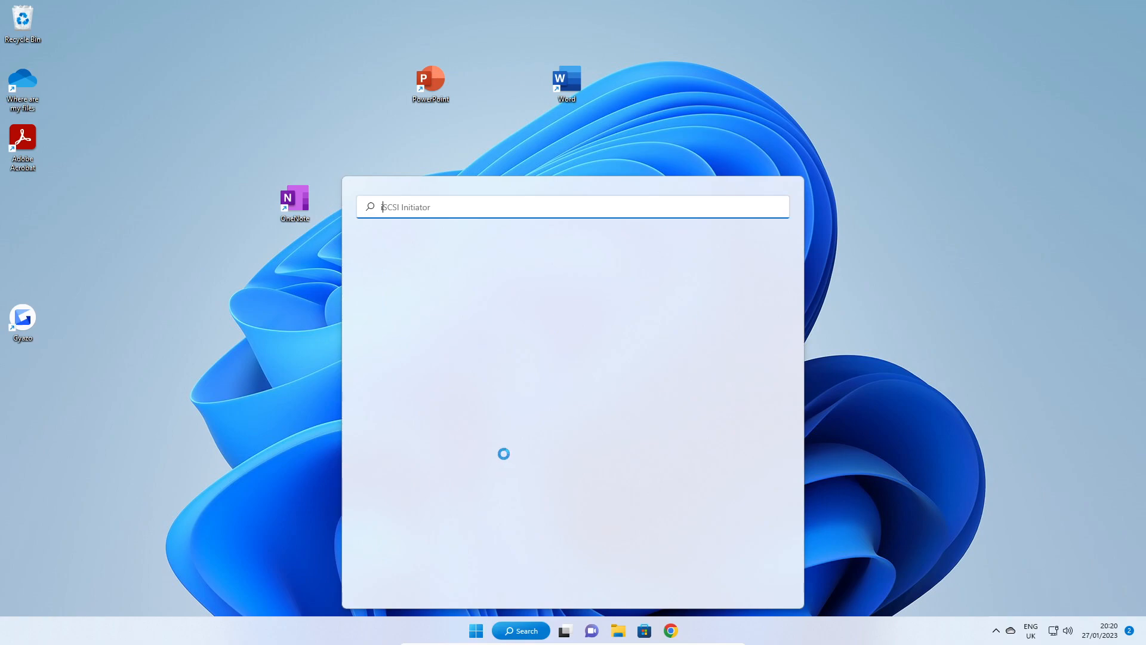
type("dle")
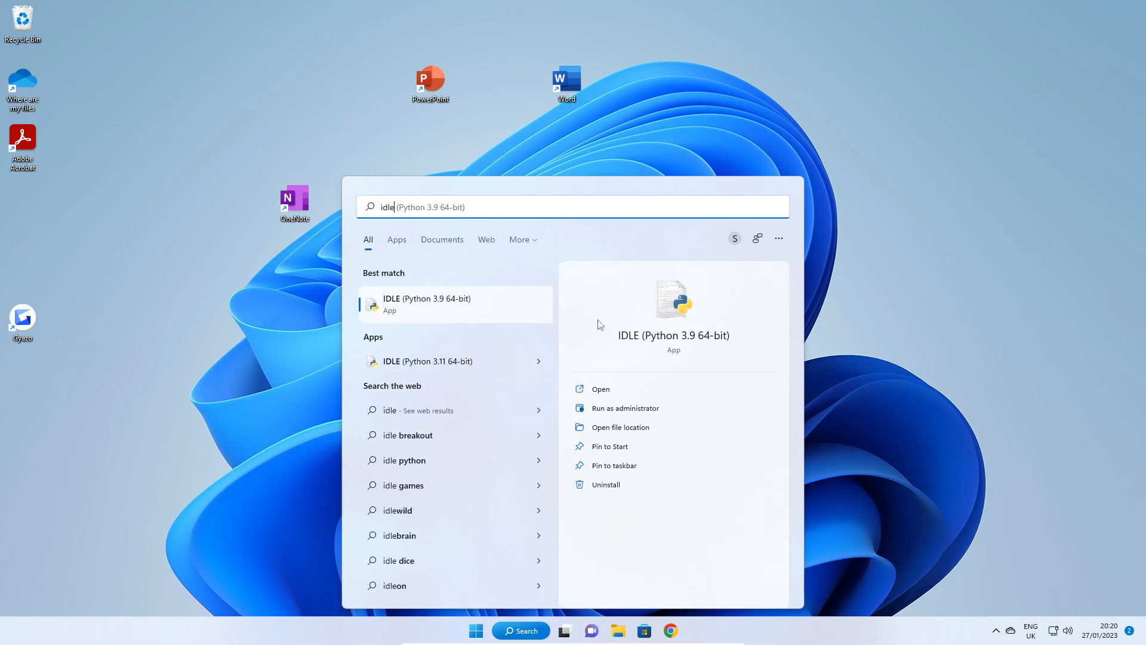
left_click(672, 305)
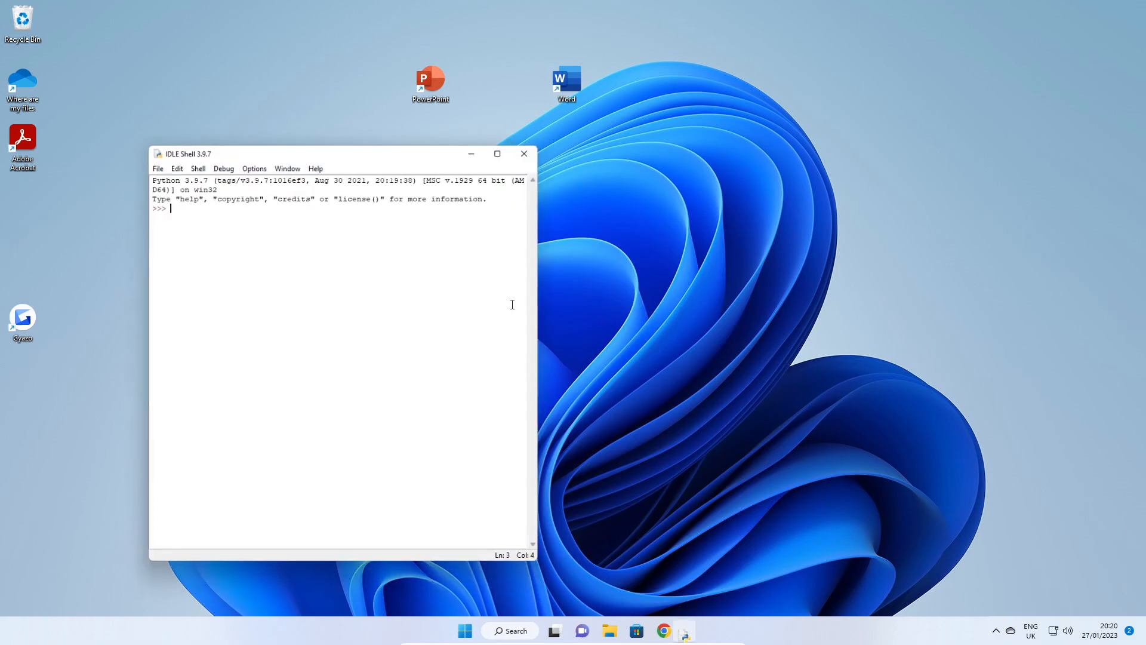
Create a new file in IDLE and place its editor window beside the shell window
left_click(154, 163)
left_click(171, 174)
left_click_drag(103, 40, 612, 152)
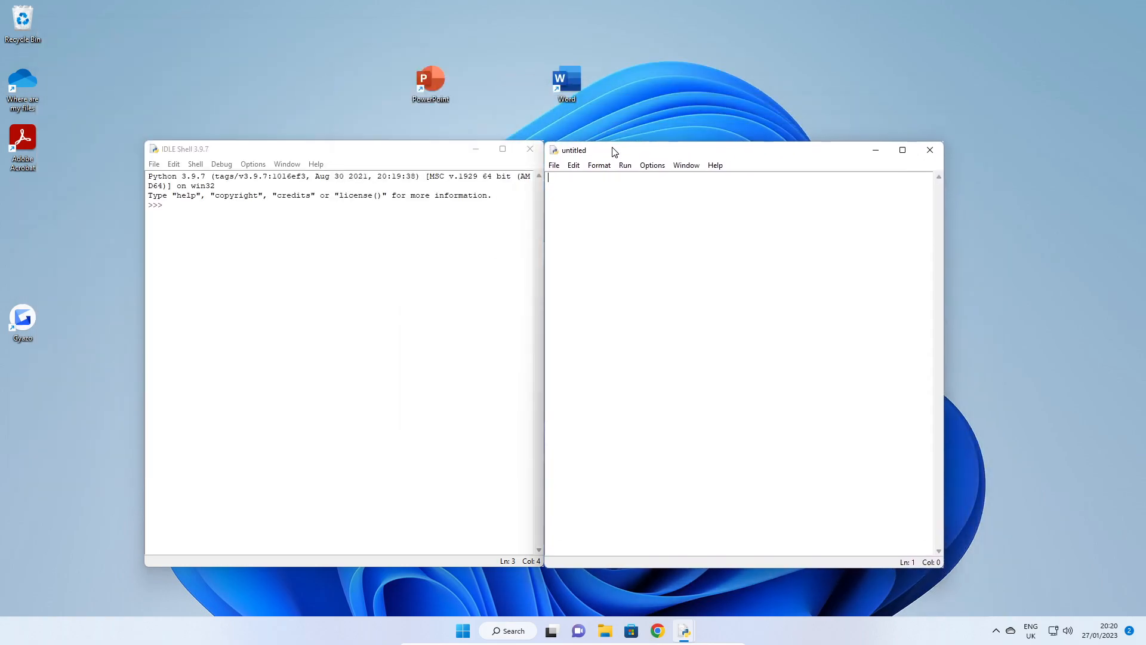
Save the untitled file as test in the Documents folder, accepting that location instead of the Python39_64 folder
left_click(554, 166)
left_click(574, 263)
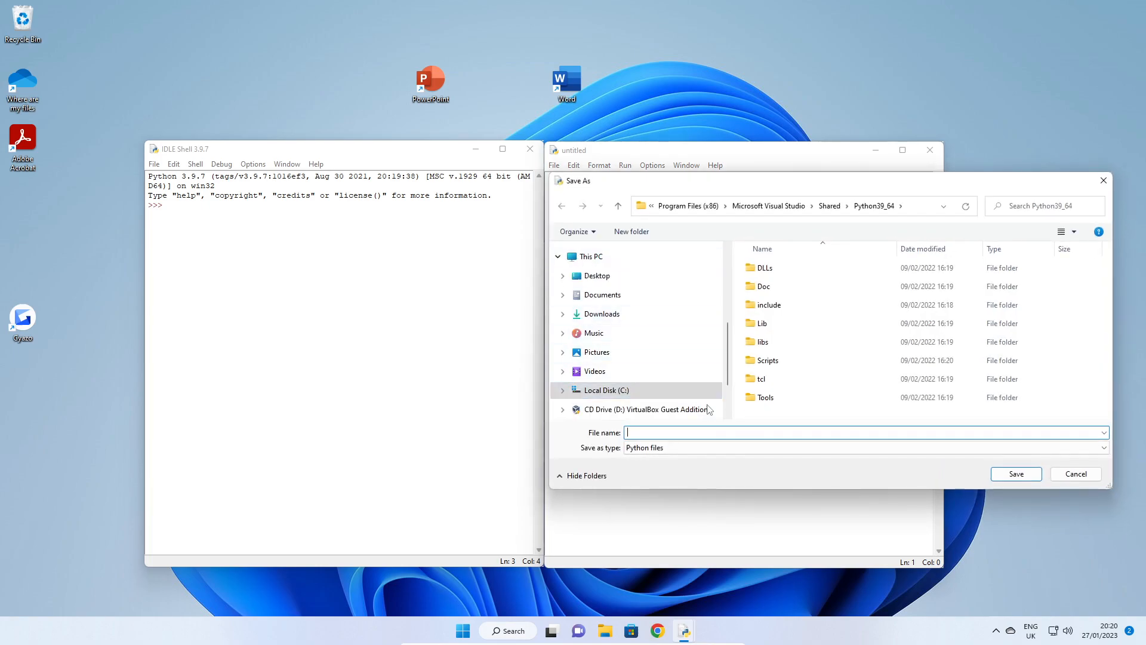
type("test")
key("Return")
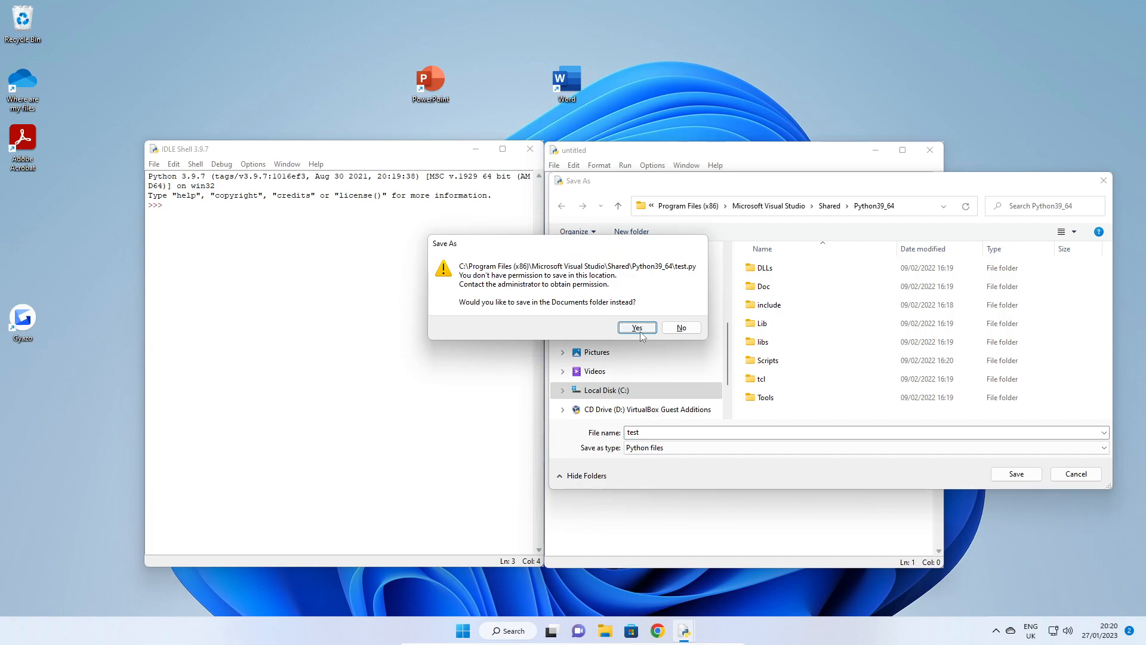
left_click(637, 328)
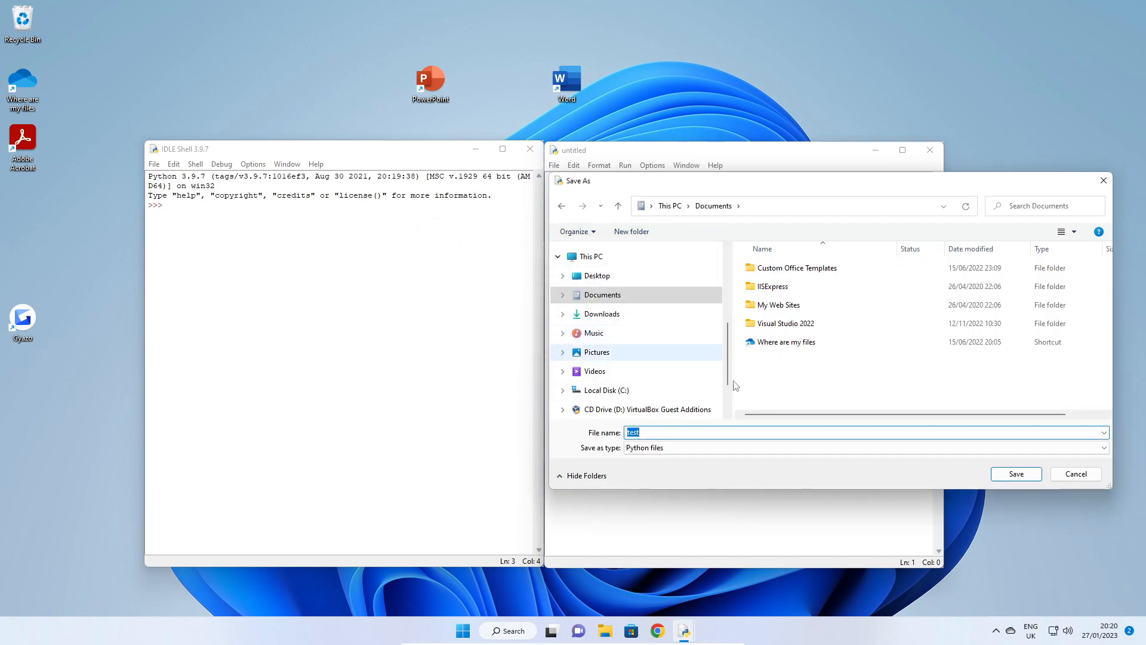
left_click(1016, 475)
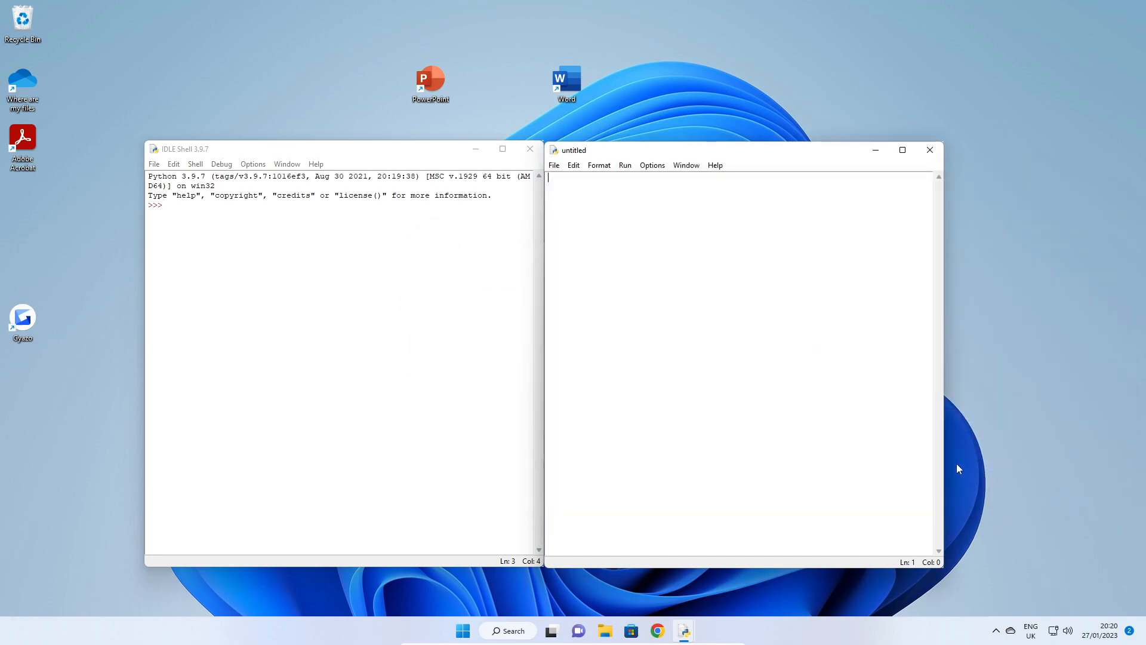
Write the line print("text") in test.py
type("po0r")
type("int")
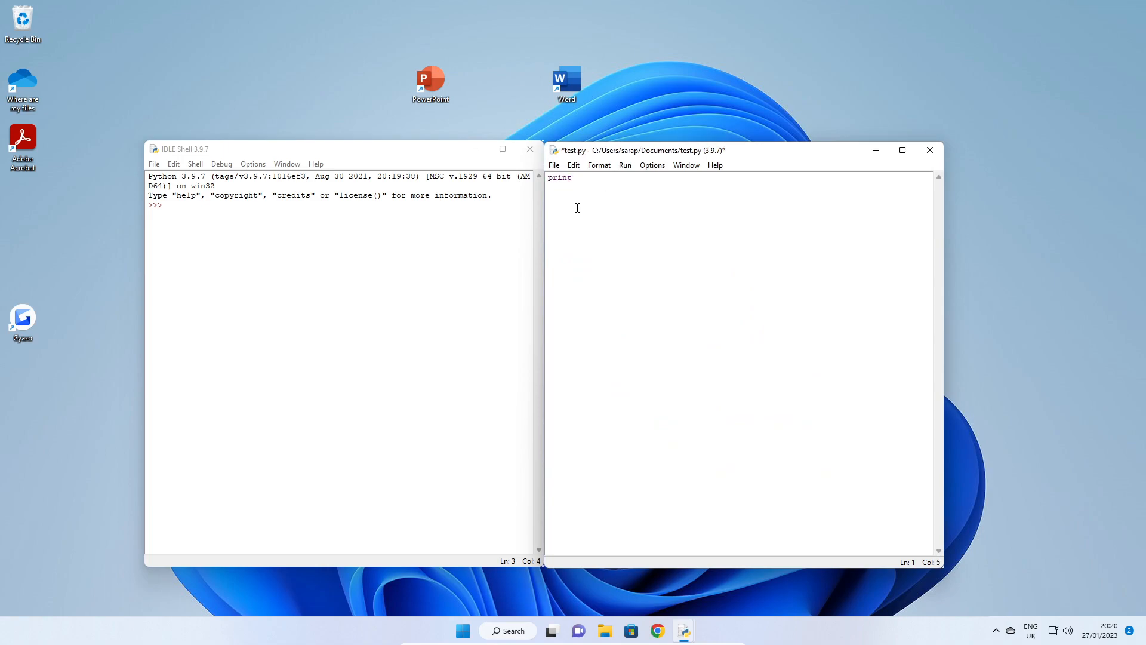
type("(\"")
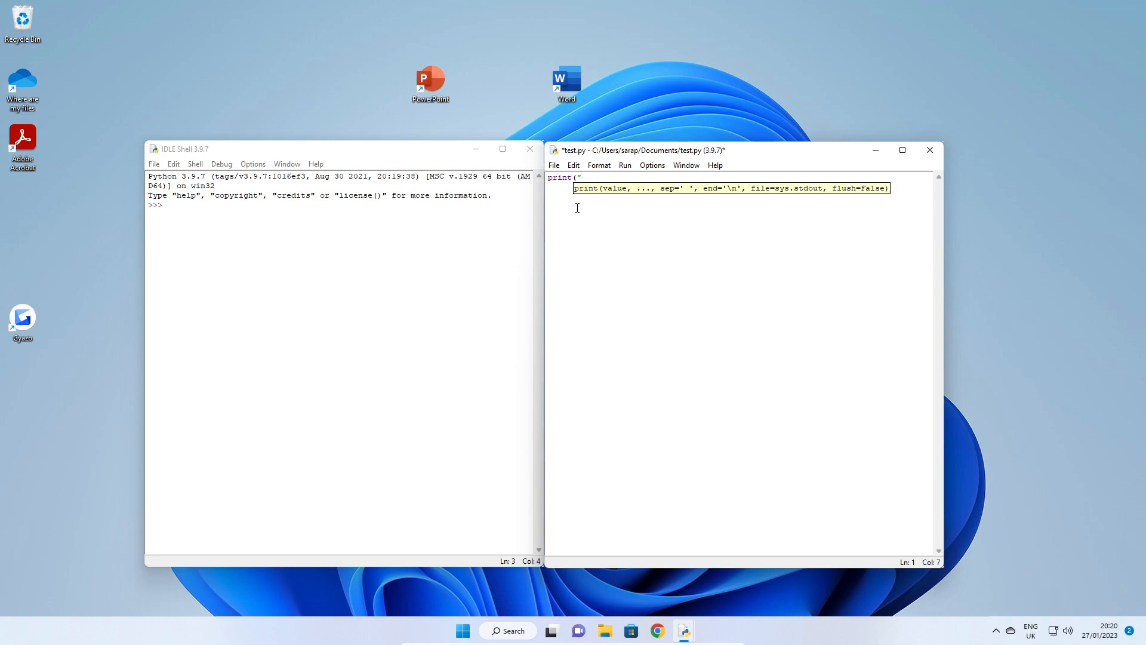
type("text")
type(")")
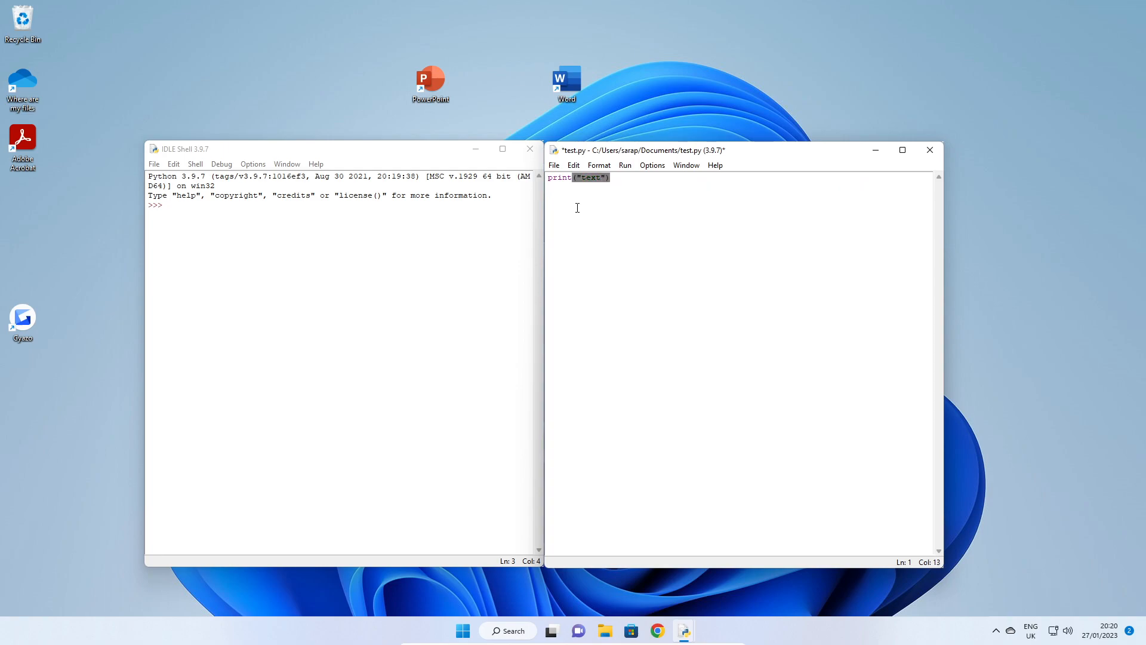
Run the test.py module, agreeing to save the source first
left_click(627, 170)
left_click(631, 182)
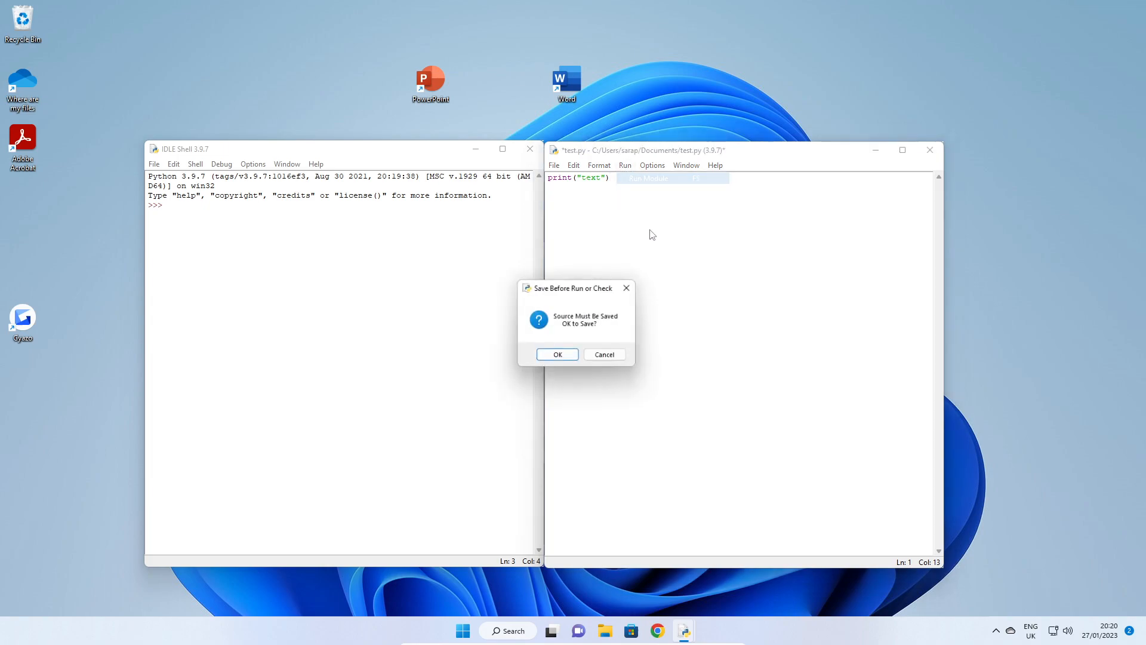
left_click(558, 356)
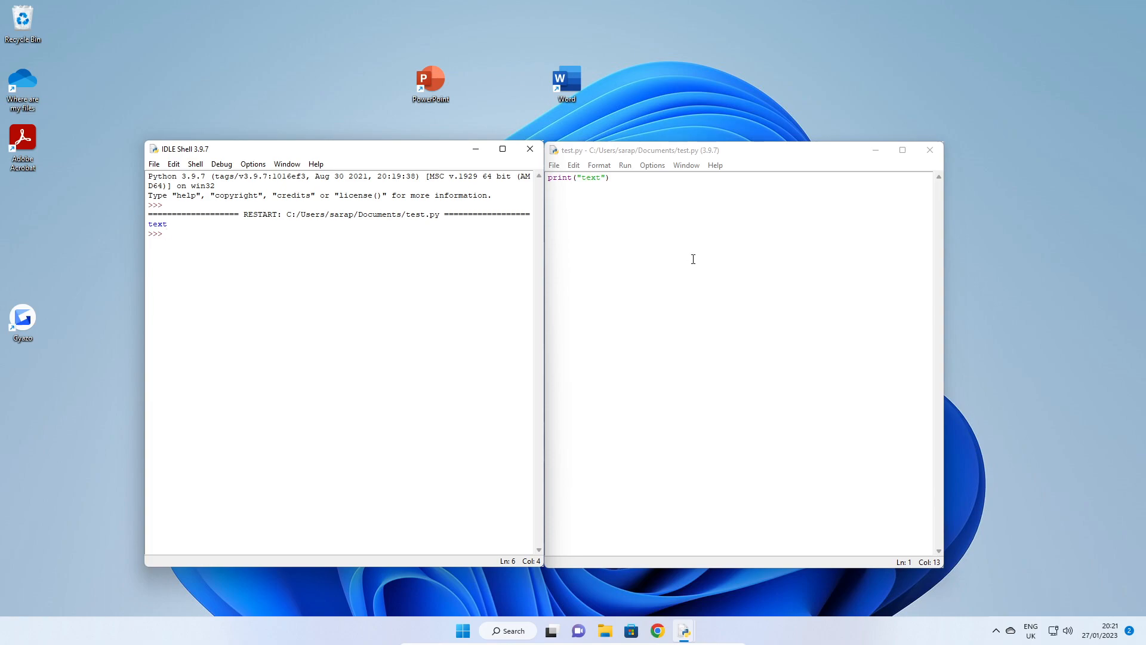
Search Windows for the system environment variables setting and open the Environment Variables dialog from System Properties
left_click(460, 634)
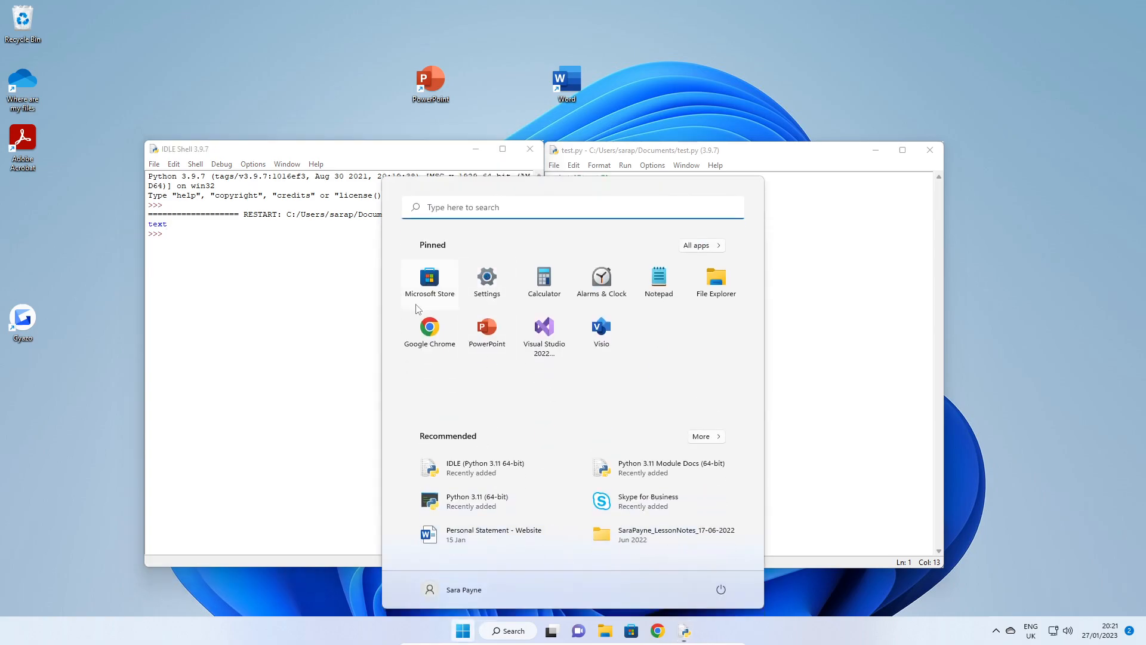
type("env")
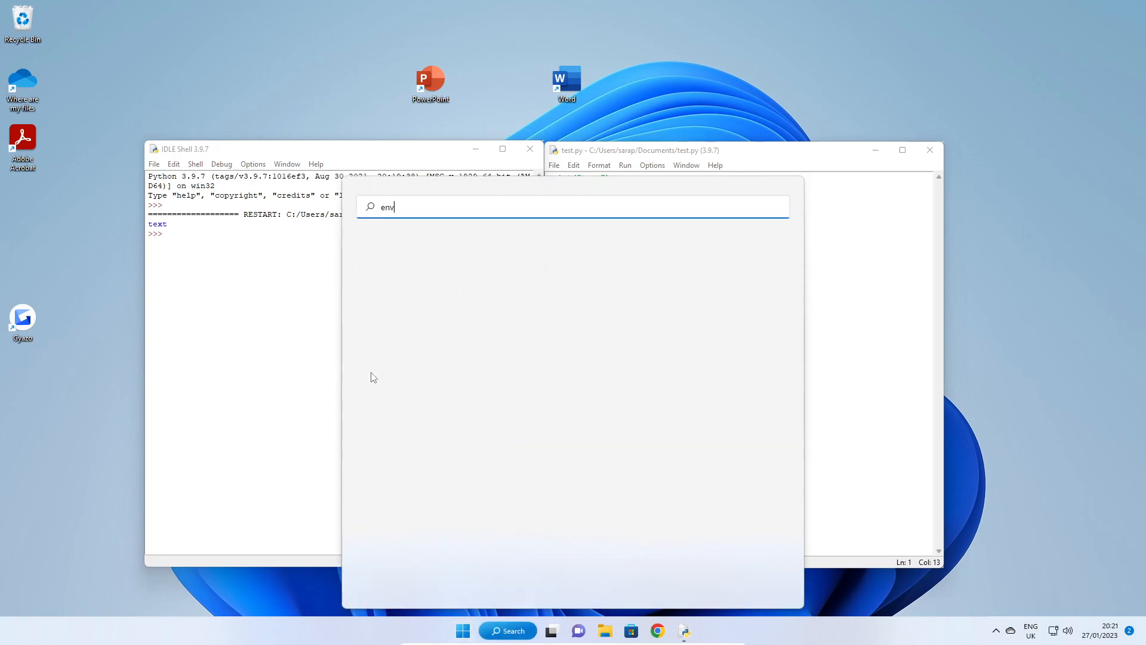
type("ir")
key("BackSpace")
key("BackSpace")
key("BackSpace")
key("BackSpace")
key("BackSpace")
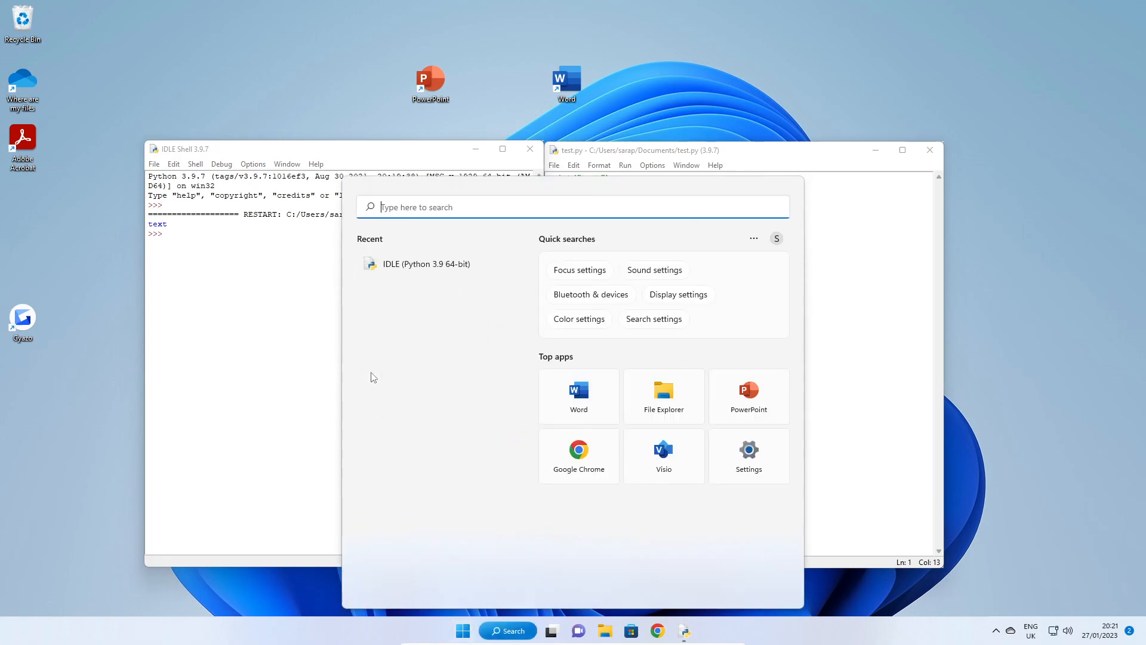
type("en")
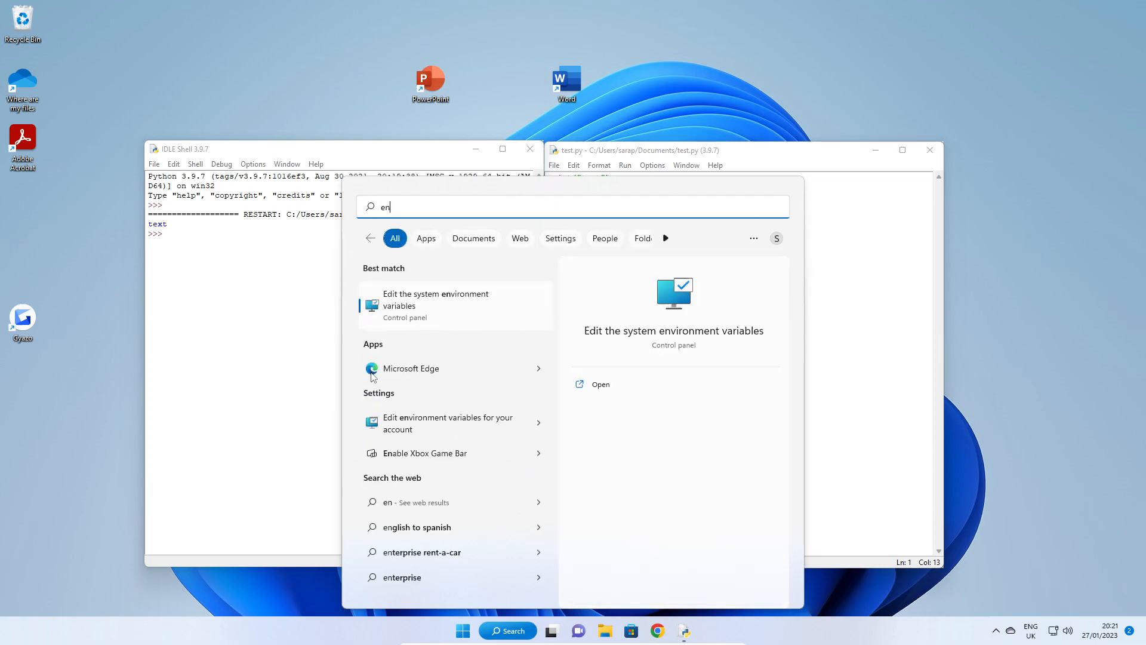
left_click(394, 306)
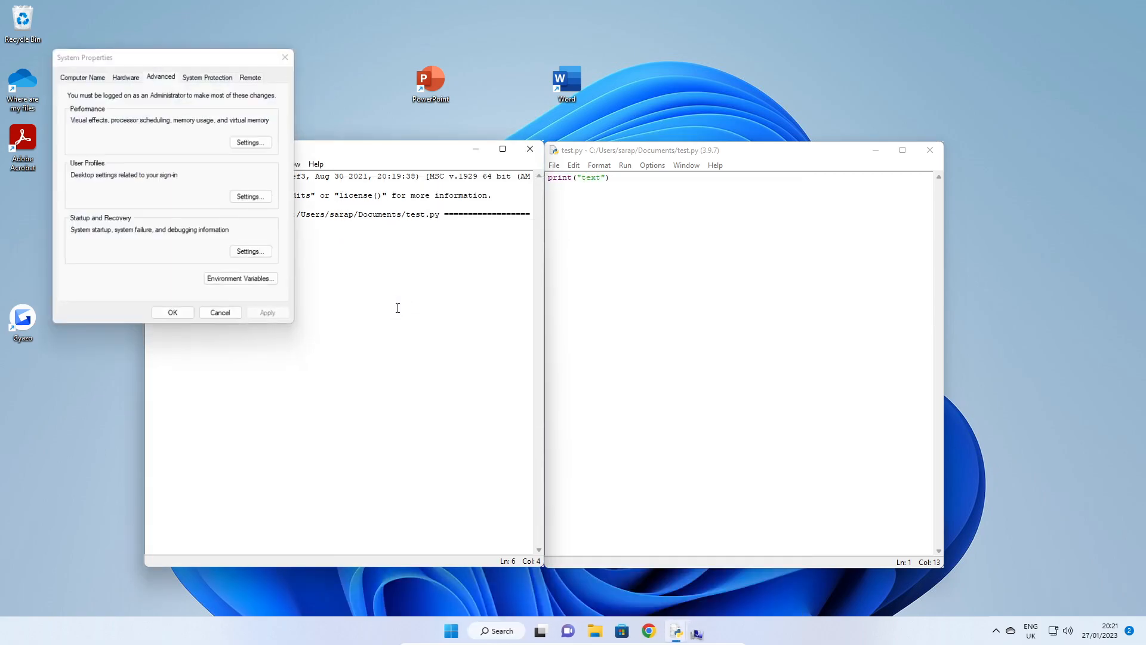
left_click_drag(217, 57, 332, 121)
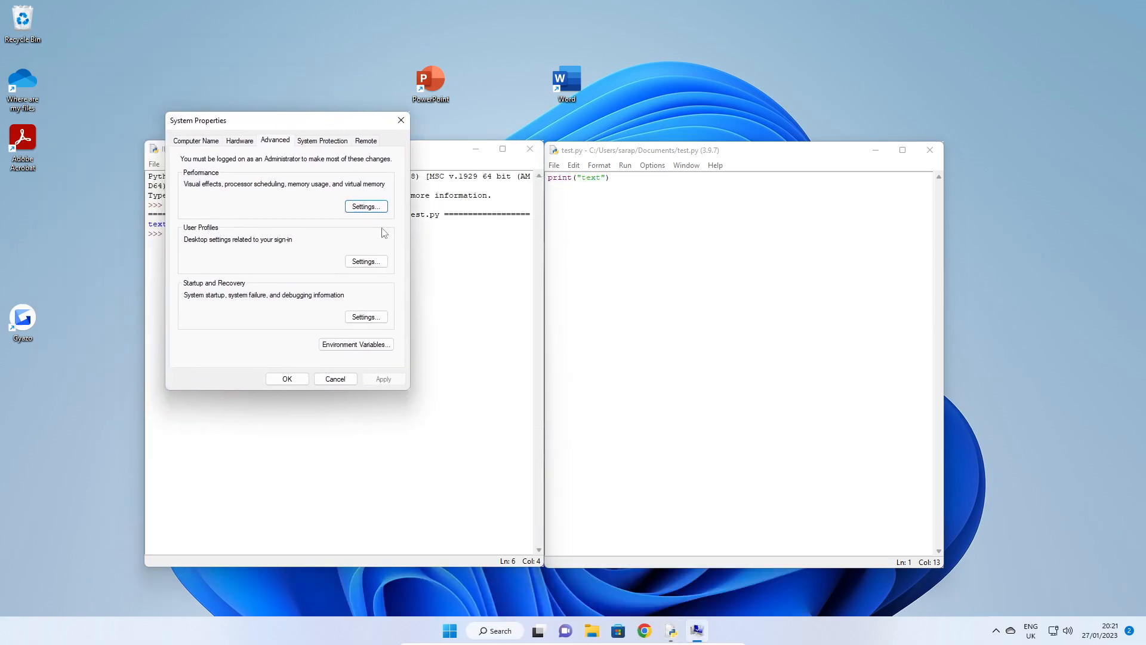
left_click(342, 349)
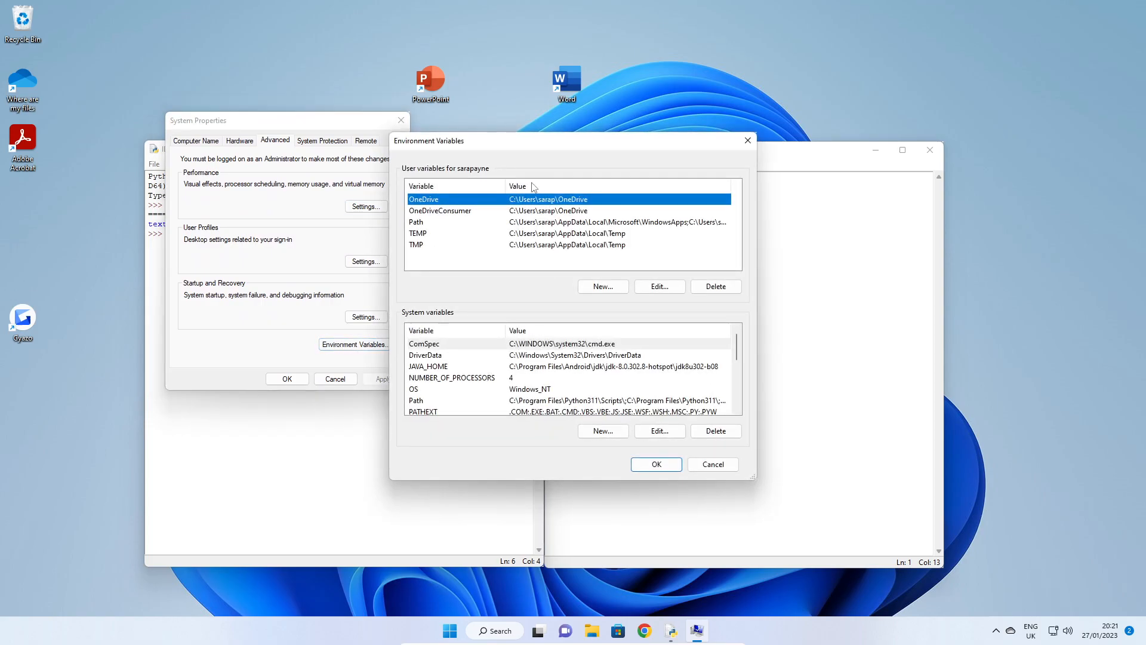
Examine the entries of the user Path variable and leave them without changes
left_click(421, 224)
left_click(659, 286)
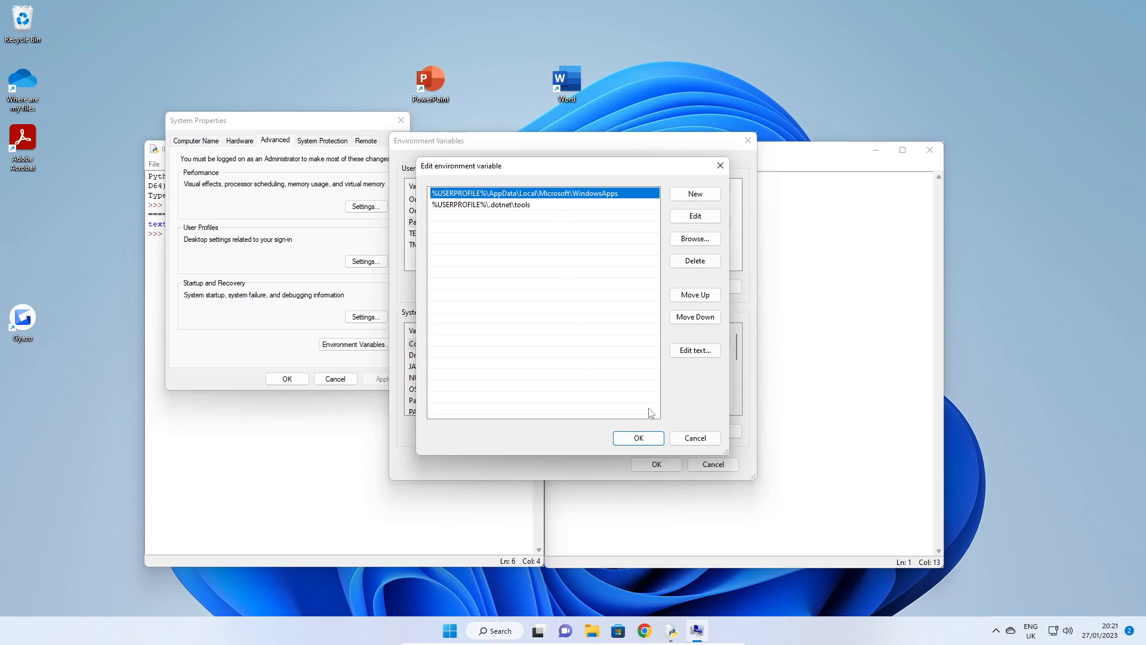
left_click(696, 439)
Check the system Path variable for the Python311\Scripts and Python311 folder entries, then accept and close the Environment Variables dialog
scroll(461, 379, "down", 1)
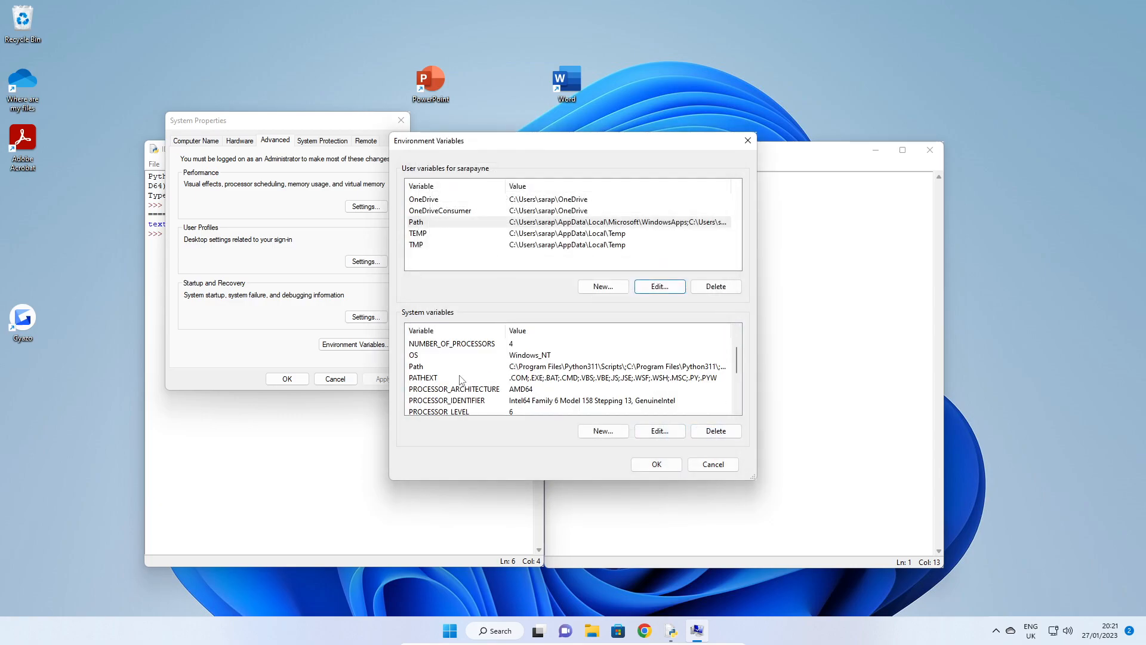
left_click(559, 367)
left_click(648, 431)
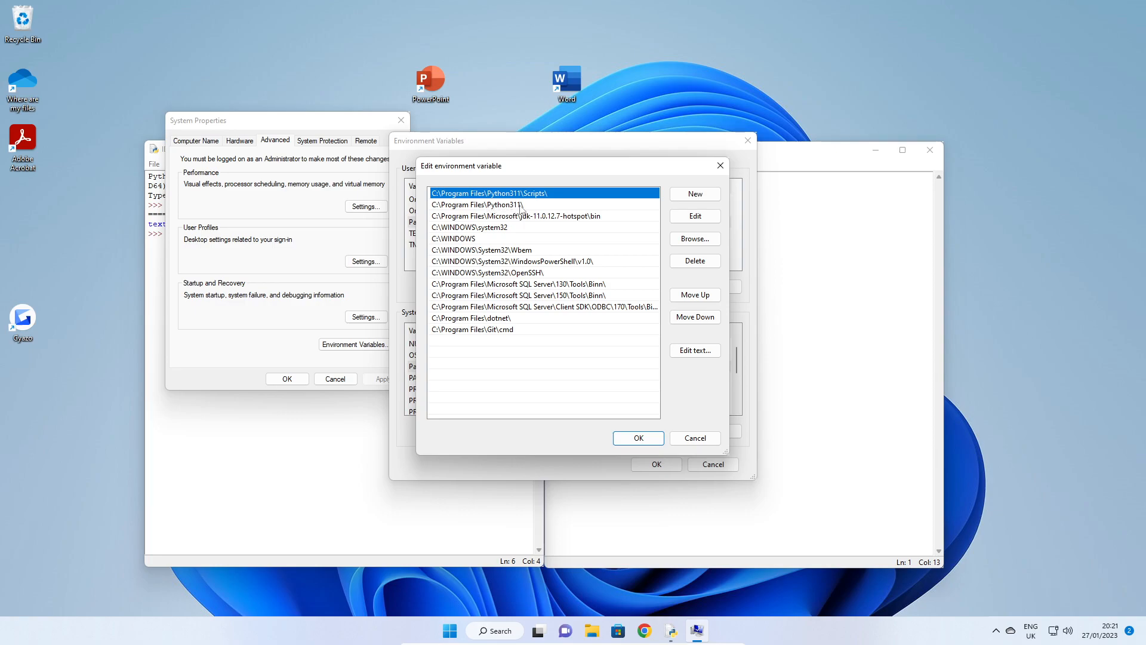
double_click(448, 194)
left_click(448, 205)
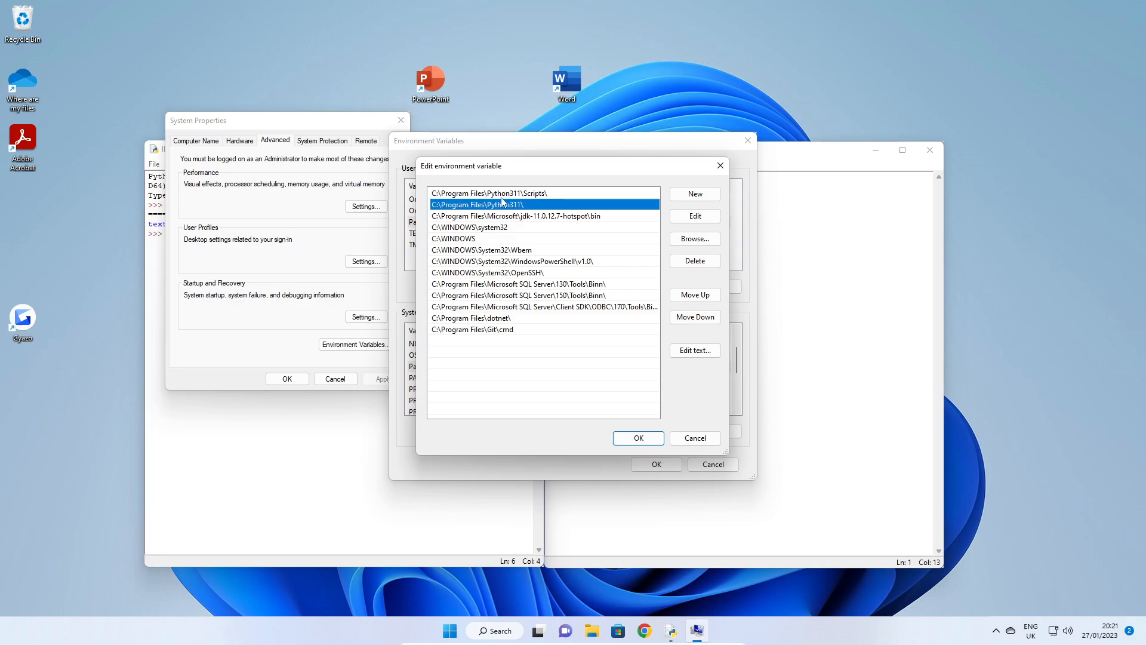
left_click(639, 440)
left_click(656, 464)
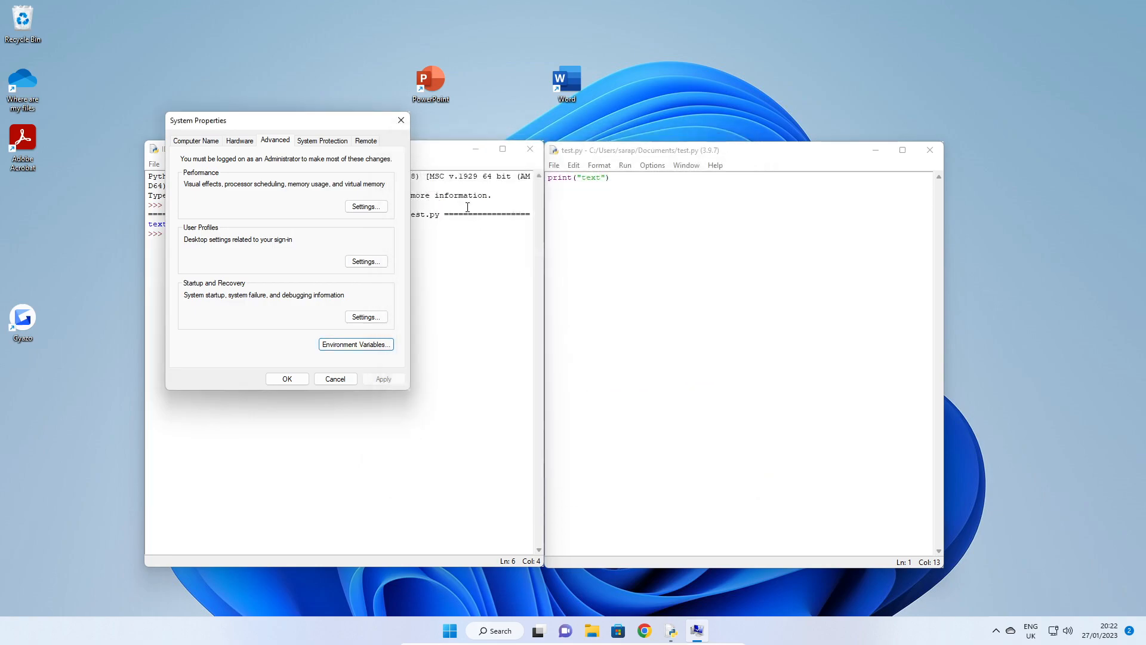
Close System Properties, the IDLE Shell and the test.py editor window
left_click(400, 122)
left_click(531, 148)
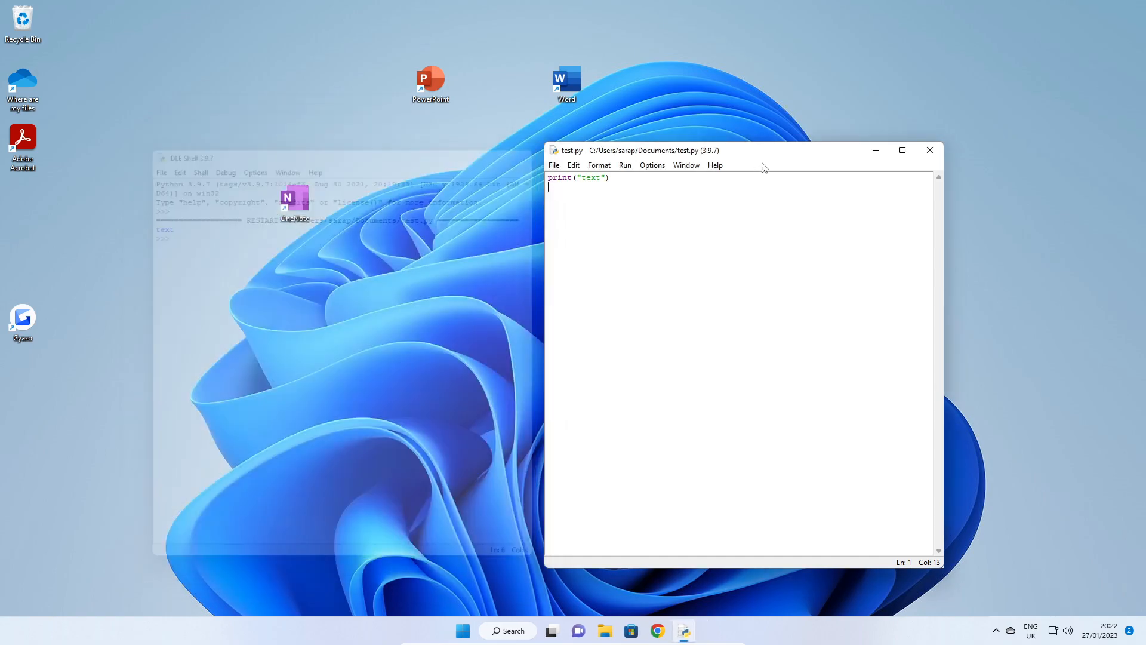
left_click(930, 150)
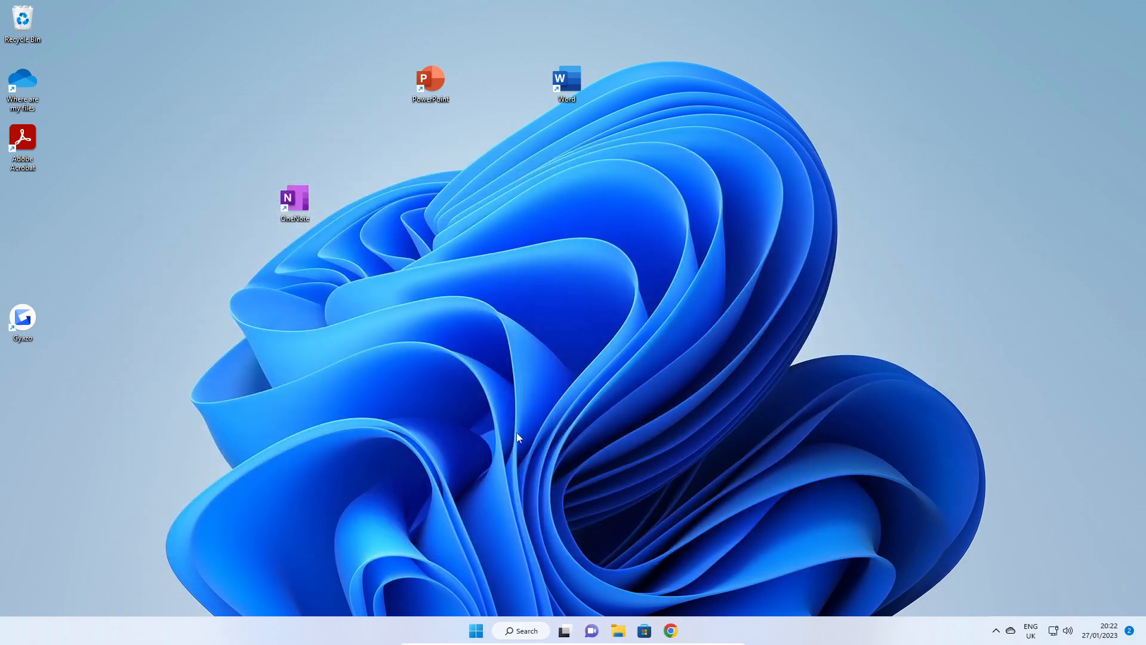